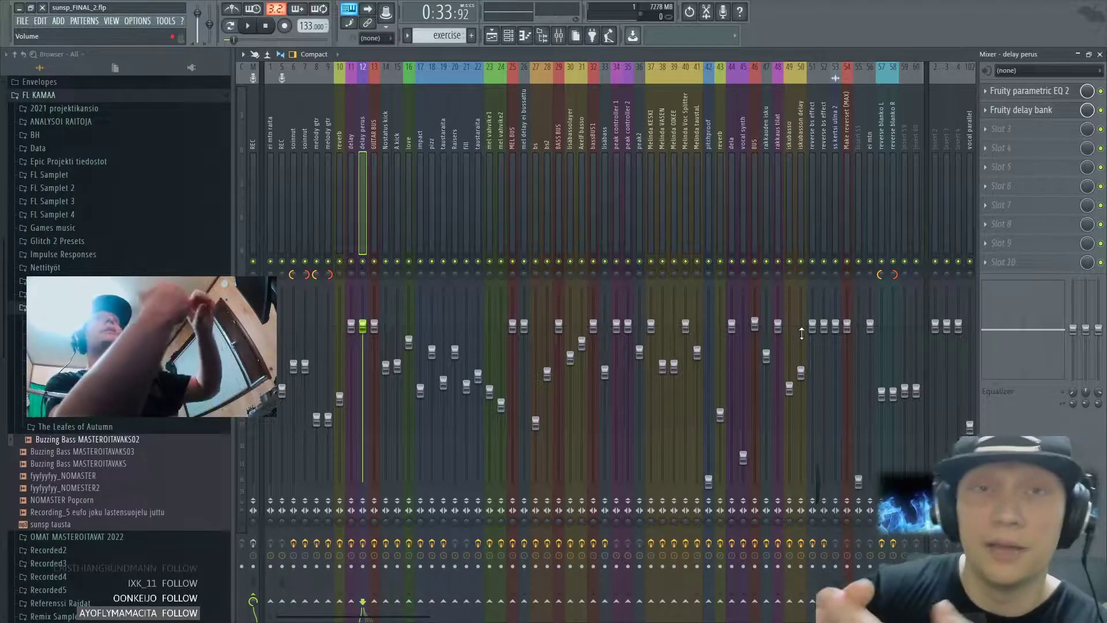
- Load Auto-Tune Pro into effect slot 5 of the delay perus track and switch its advanced view on and off
left_click(1021, 167)
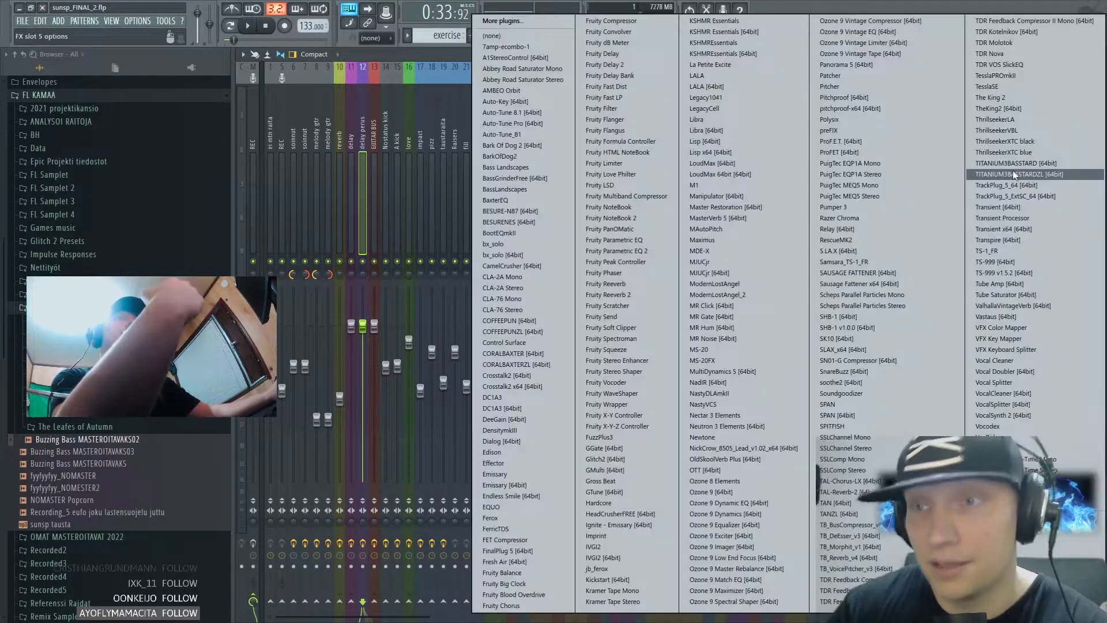
left_click(513, 125)
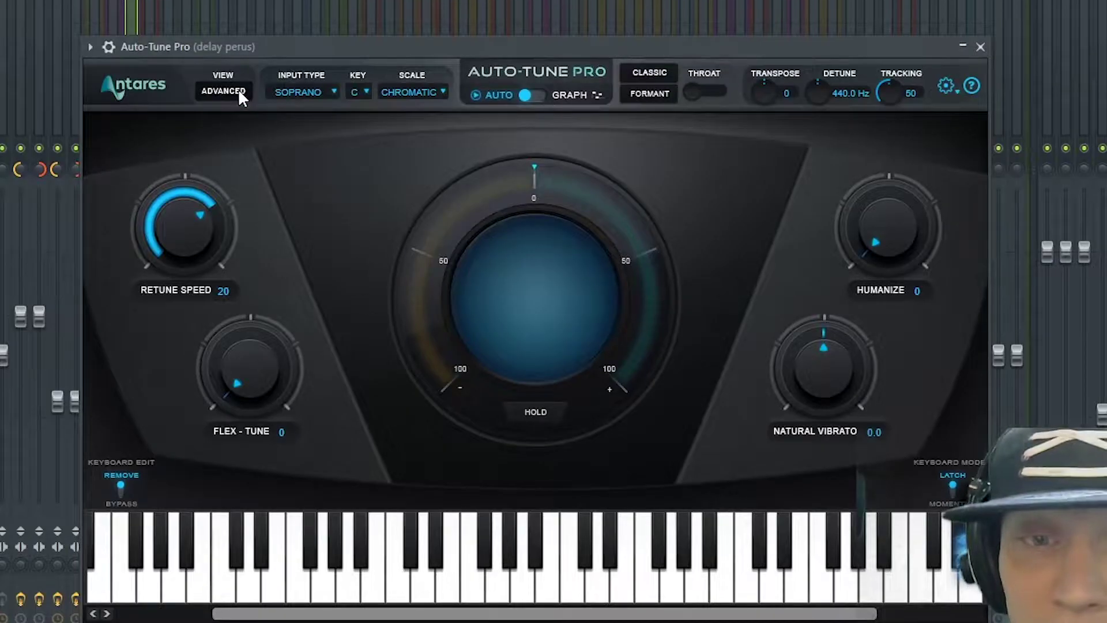
left_click(420, 225)
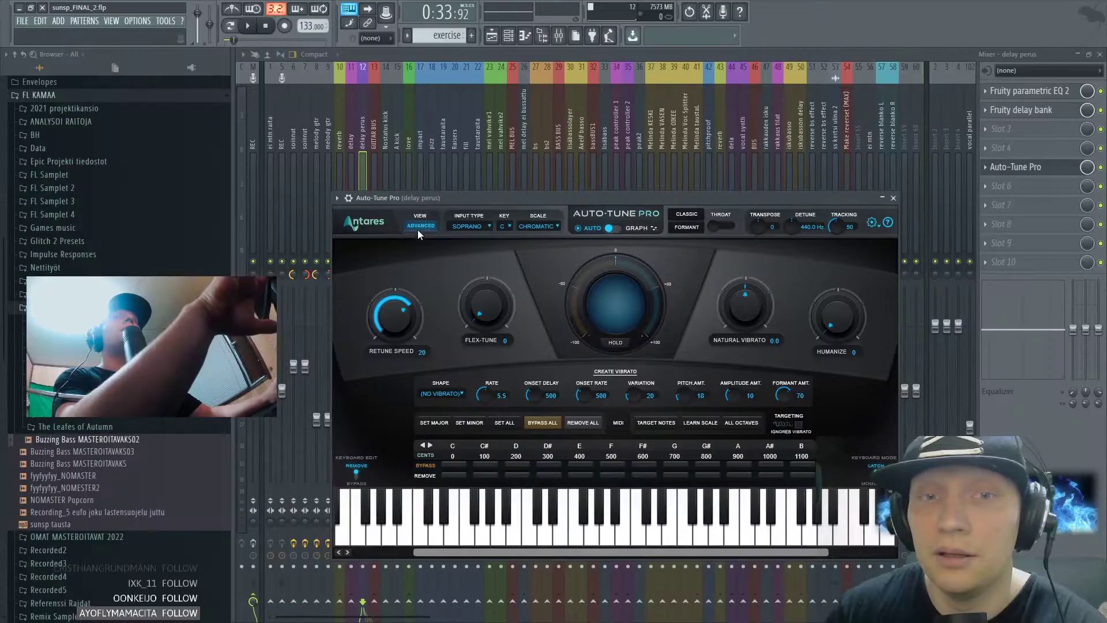
left_click(224, 90)
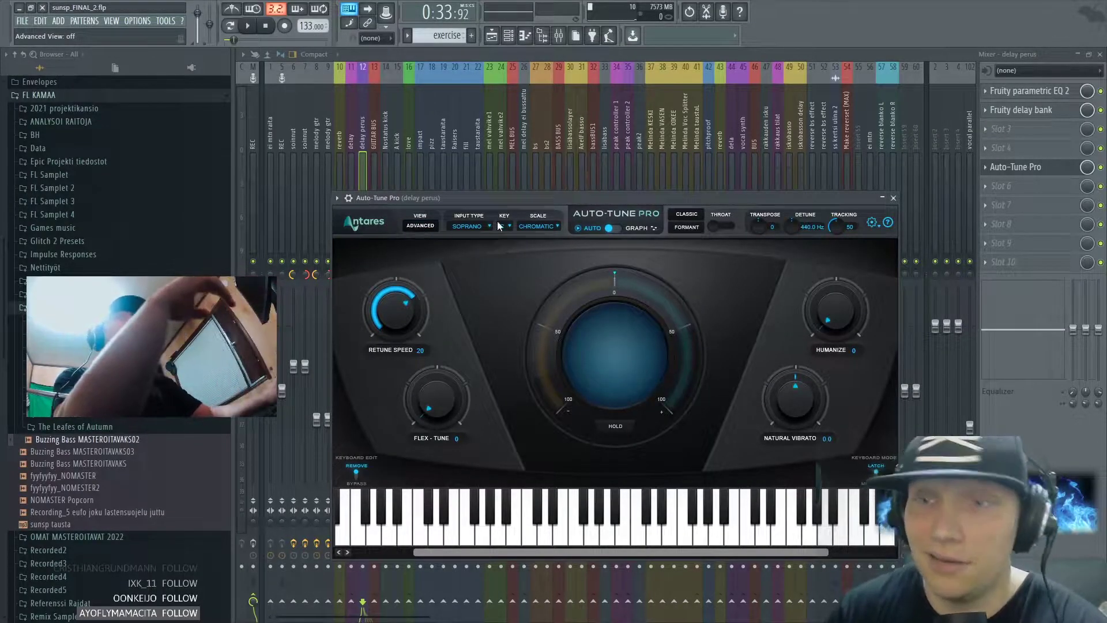
- Load Waves Tune Real-Time Stereo into effect slot 6 and Pitcher into slot 7 of the delay perus track
left_click(1001, 185)
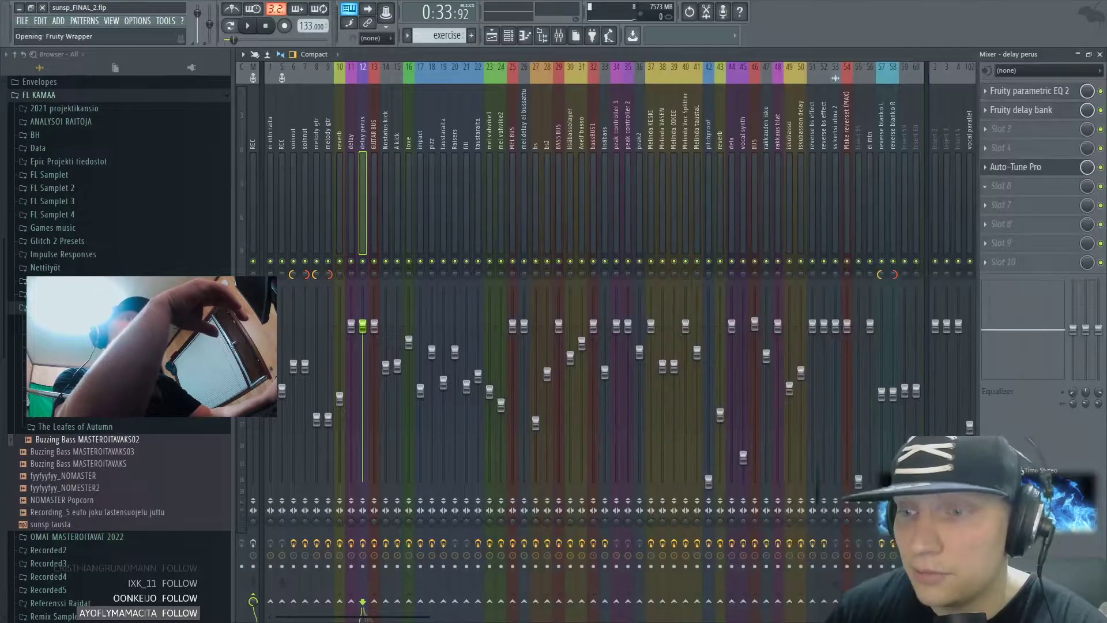
left_click(1032, 470)
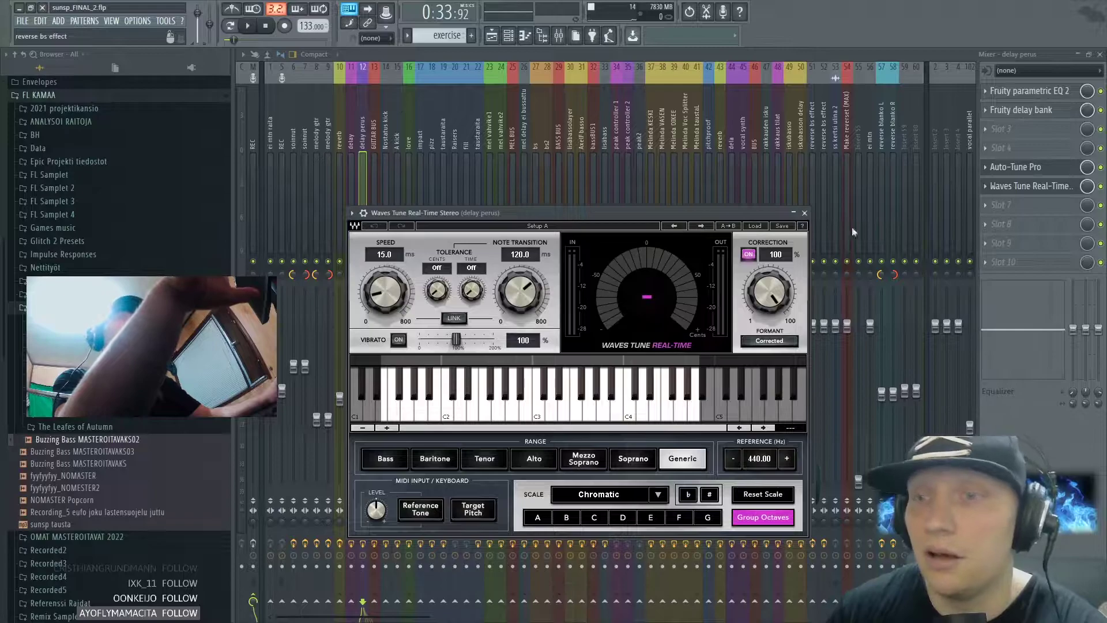
left_click(1018, 224)
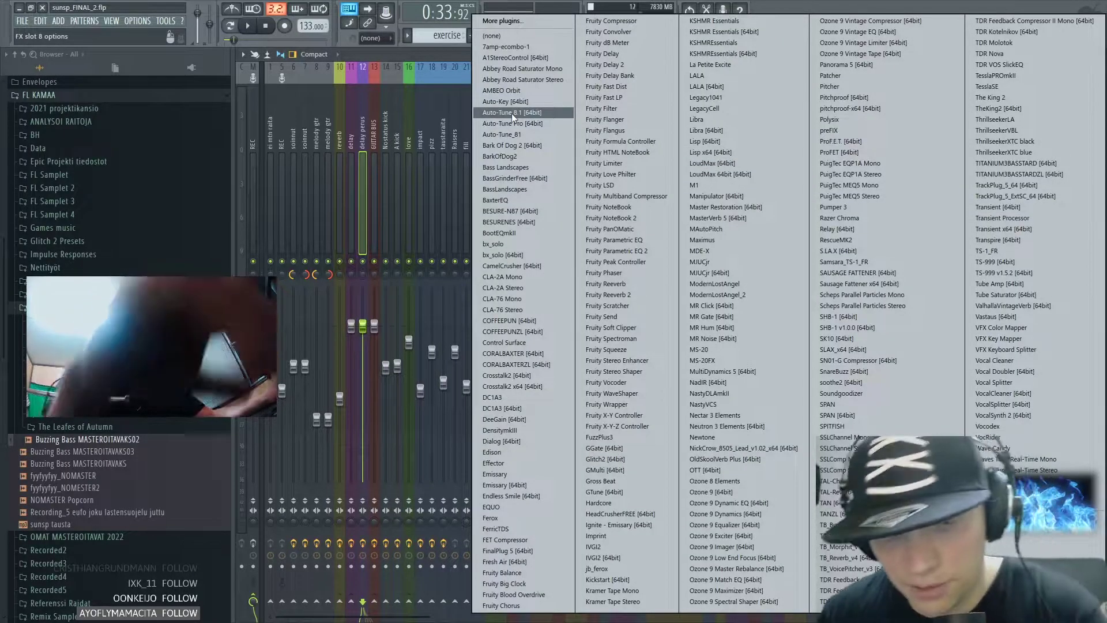
left_click(852, 86)
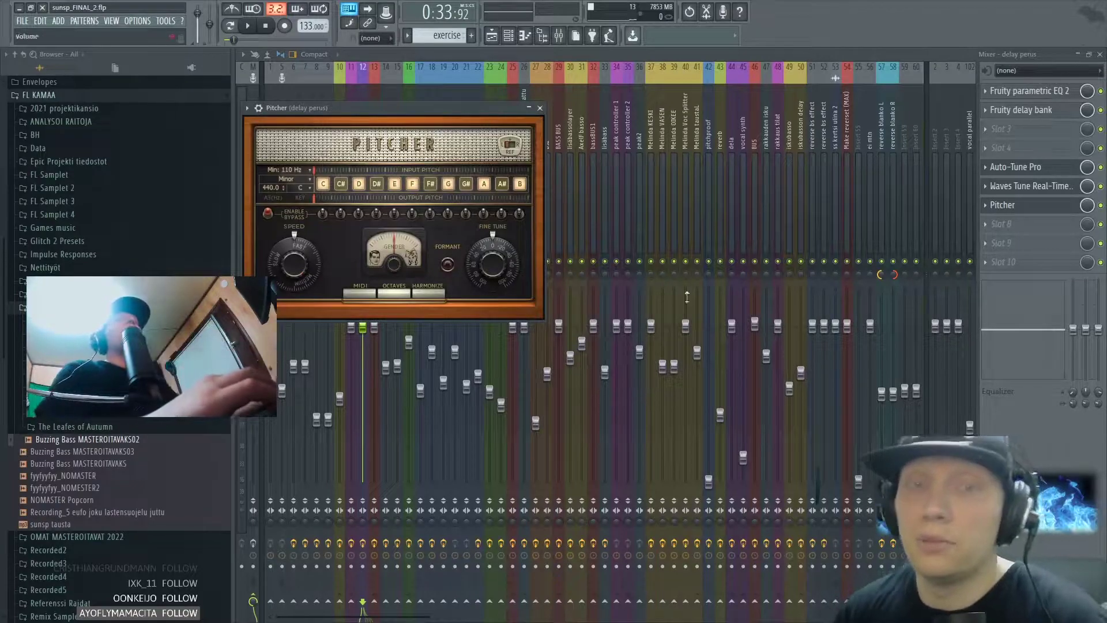
- Load Auto-Tune 8.1 into effect slot 8 of the delay perus track and clear the slot again
left_click(1015, 230)
key("n")
key("n")
key("n")
key("n")
key("n")
key("n")
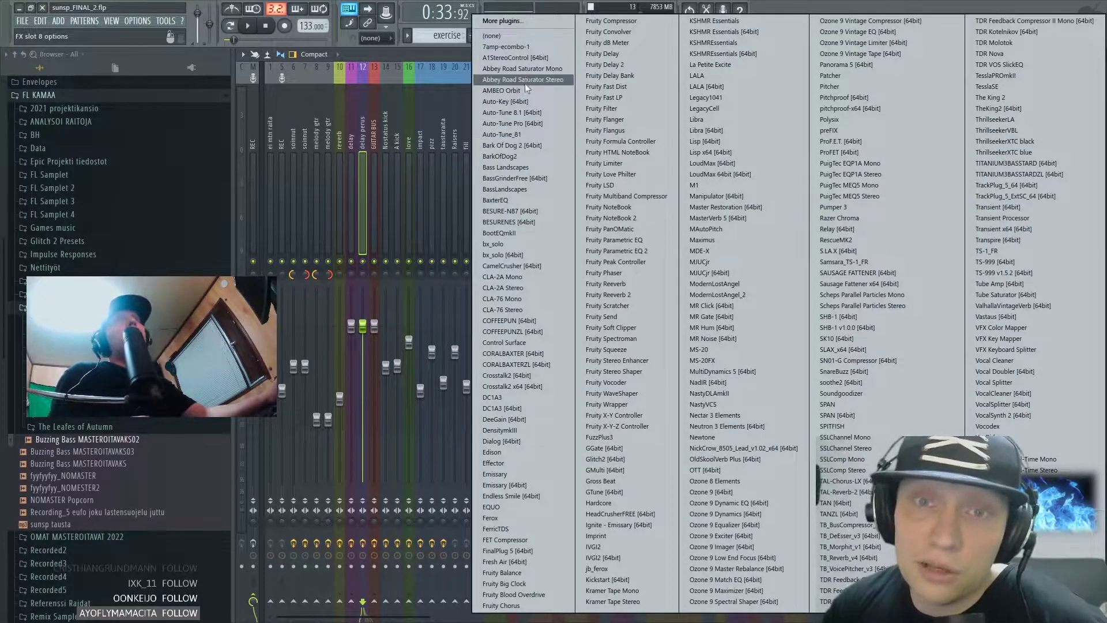
left_click(515, 121)
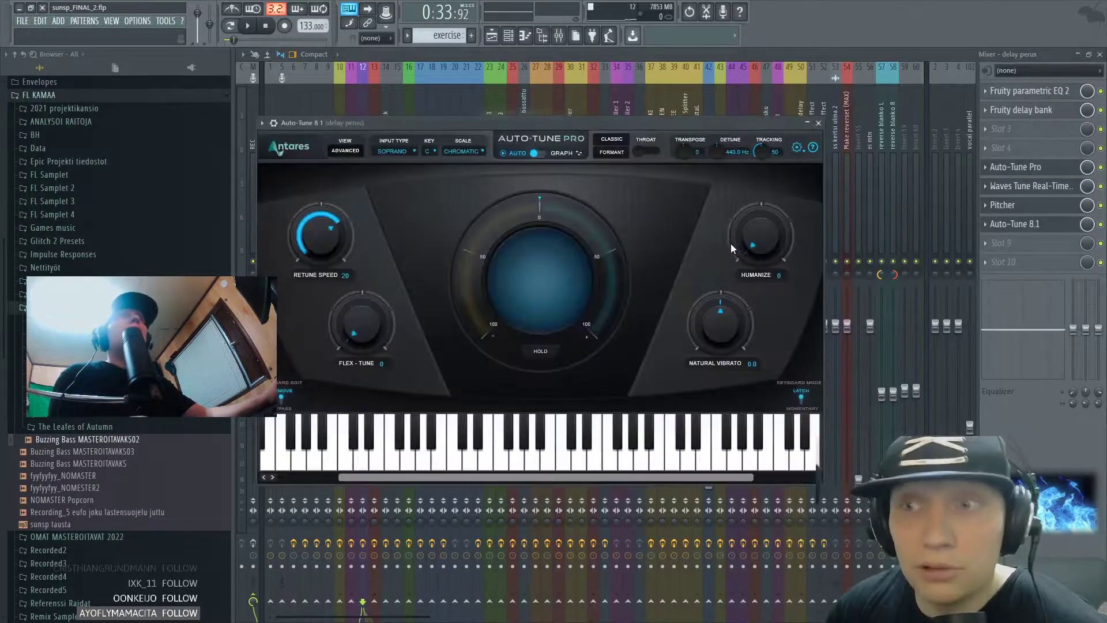
left_click(987, 226)
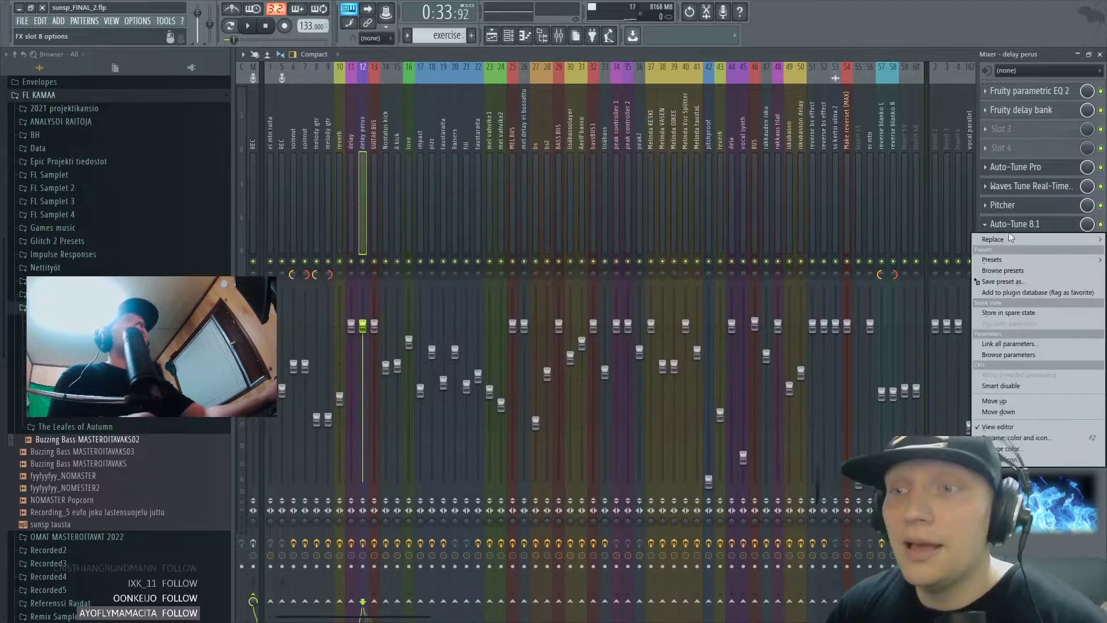
mouse_move(1005, 236)
left_click(542, 64)
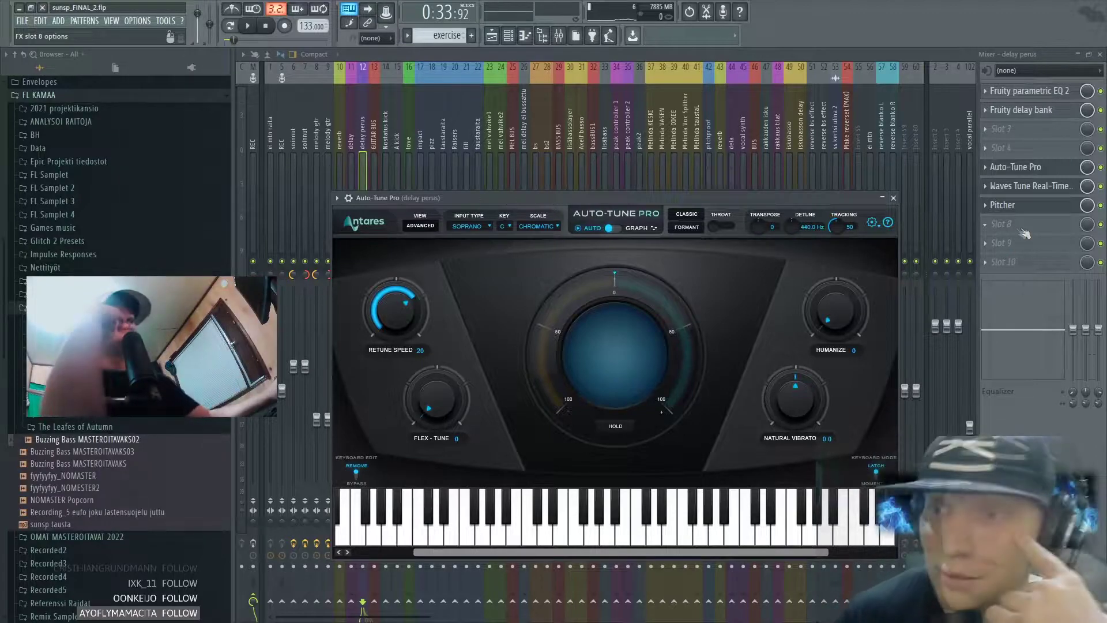
- Load Newtone into effect slot 8 of the delay perus track and move its editor clear of the webcam overlay
left_click(1020, 229)
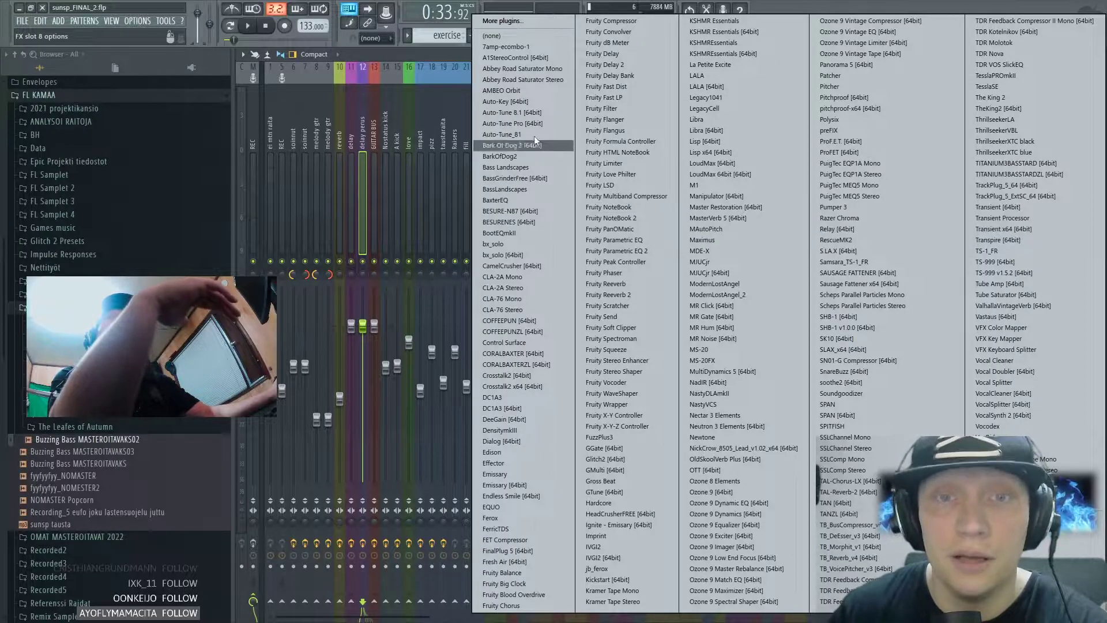
key("alt+F8")
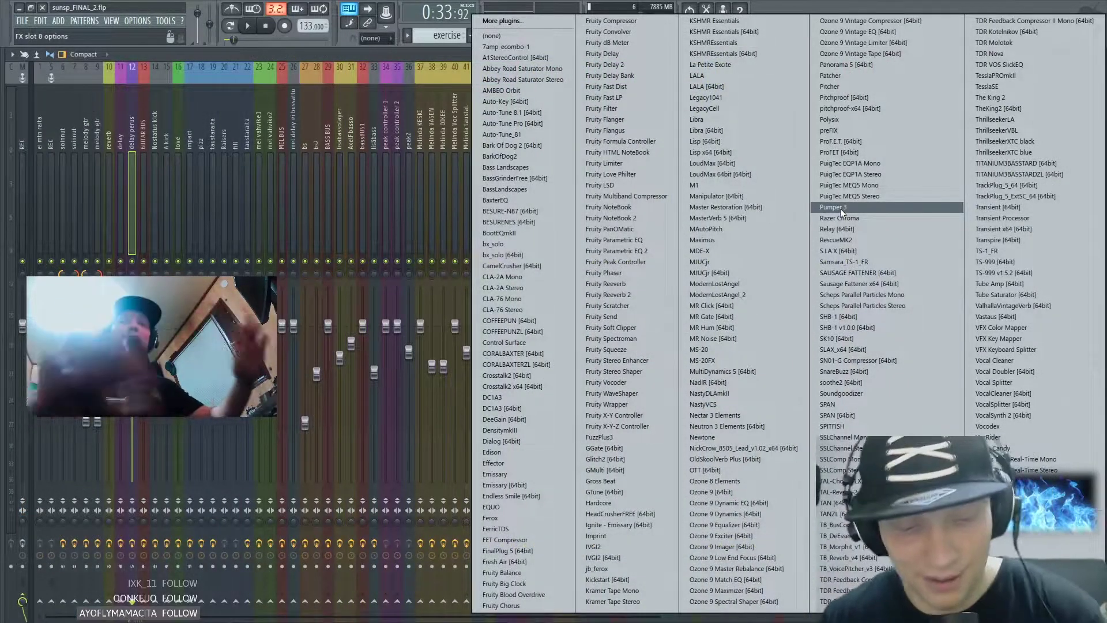
key("Down")
key("Down")
key("Down")
key("Down")
key("Down")
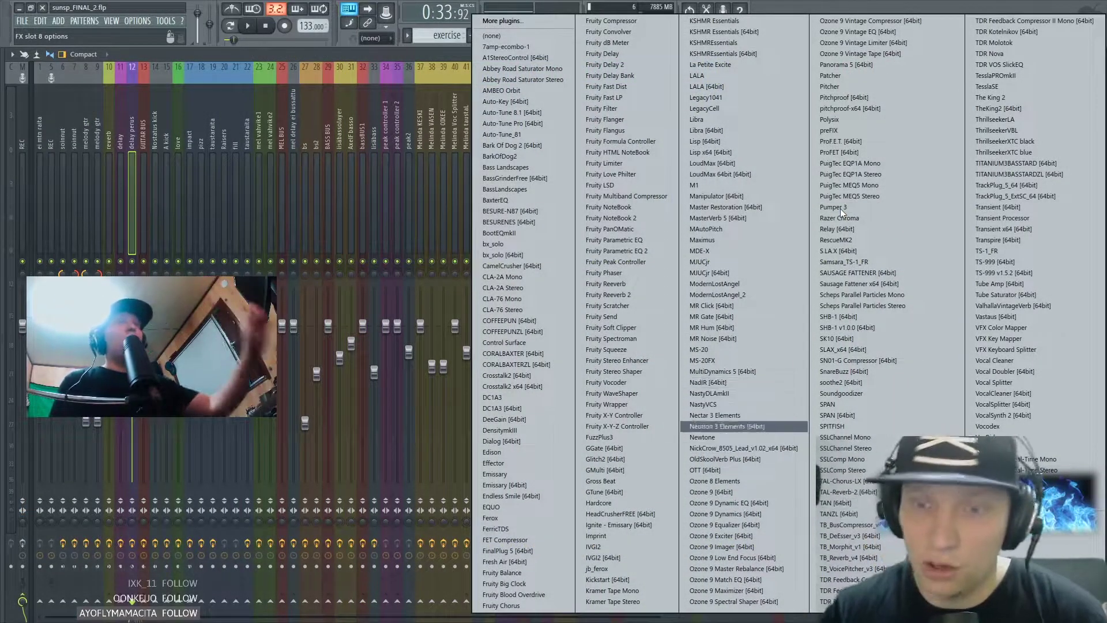
key("Return")
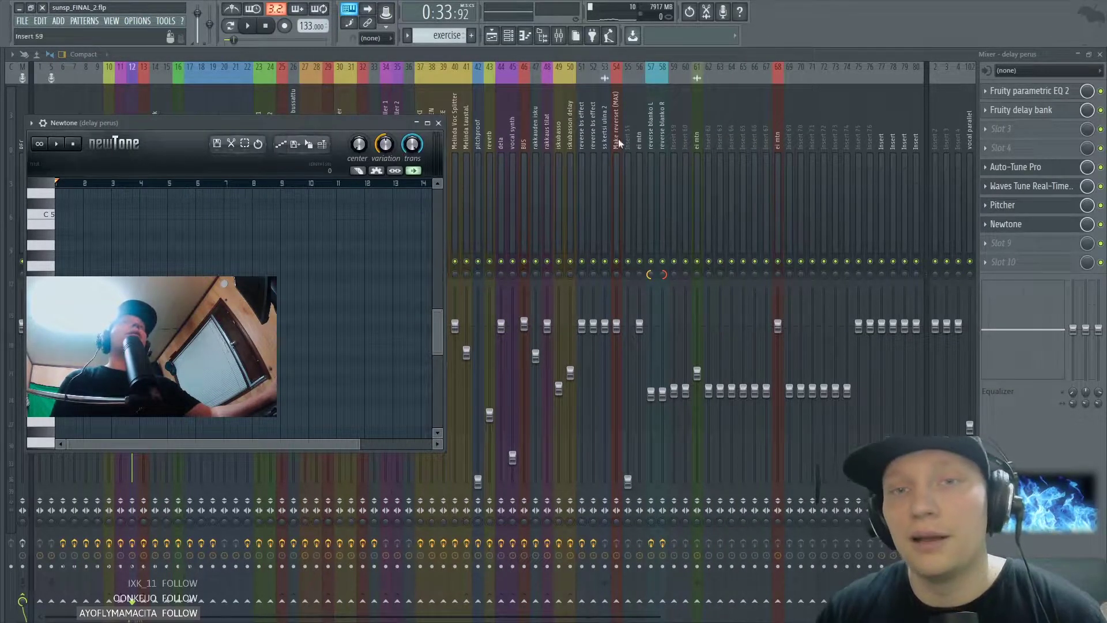
left_click_drag(263, 122, 735, 139)
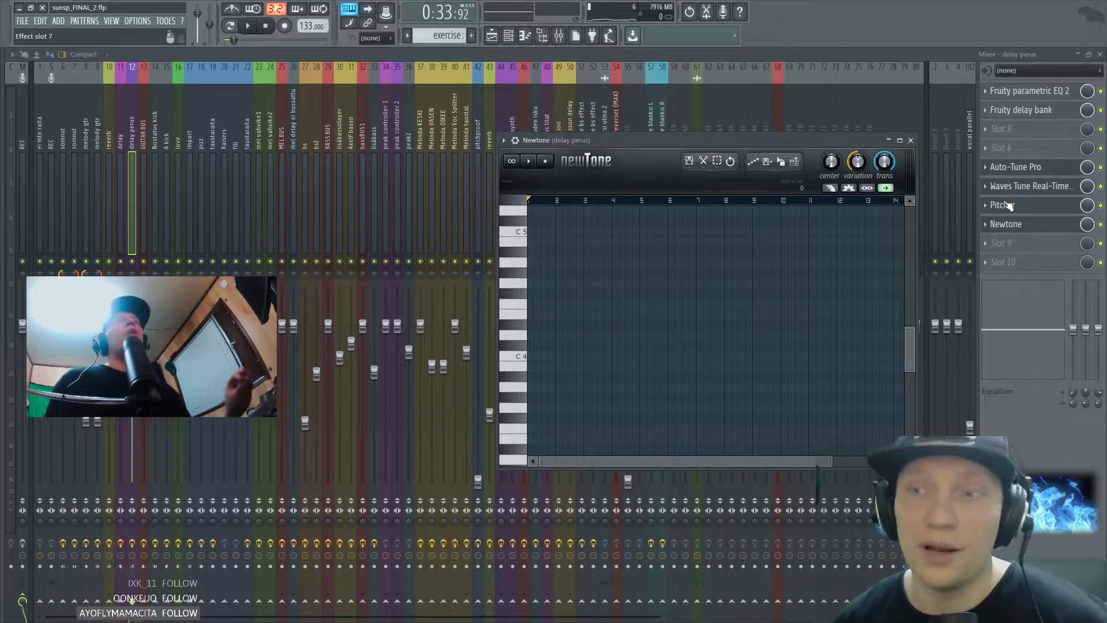
scroll(718, 448, "right", 4)
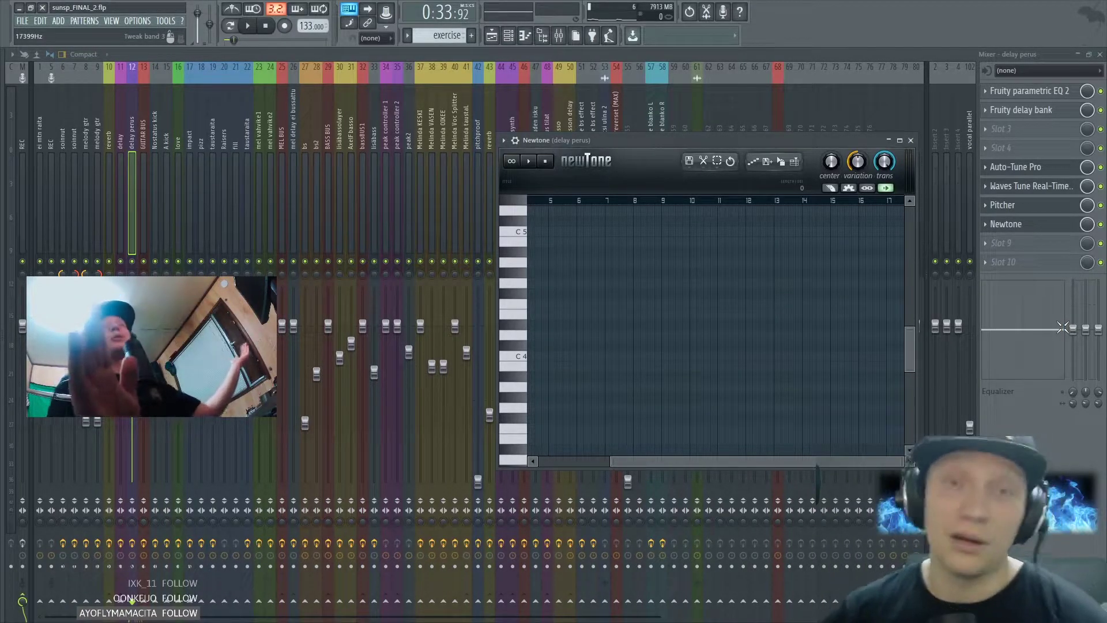
- Close the Newtone editor and show Auto-Tune Pro in its advanced view with the window moved into clear sight
left_click(912, 141)
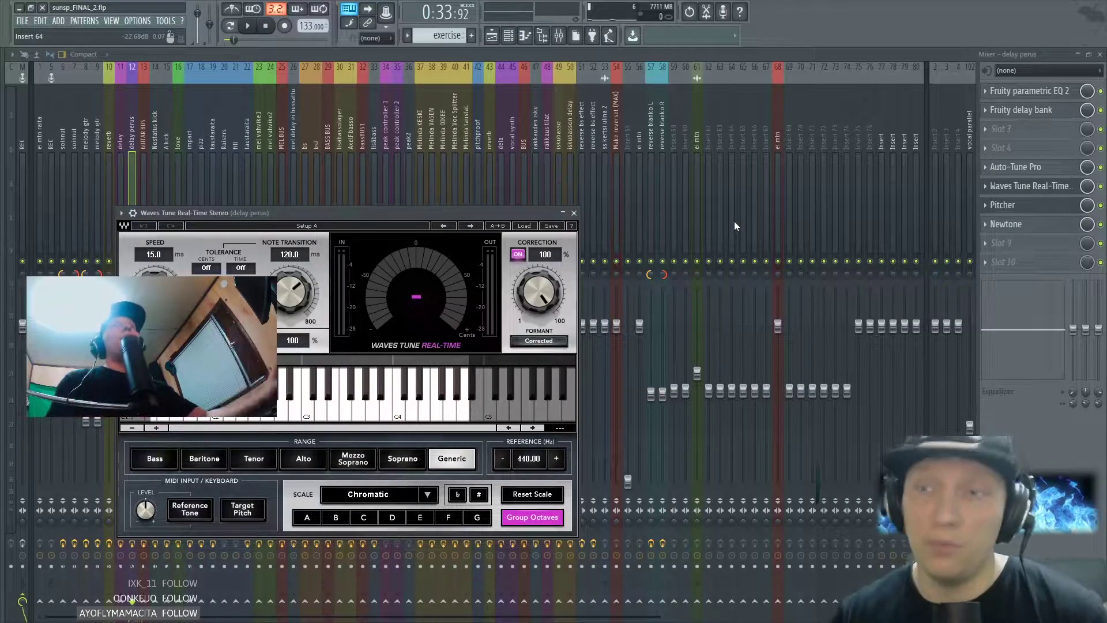
left_click(1017, 168)
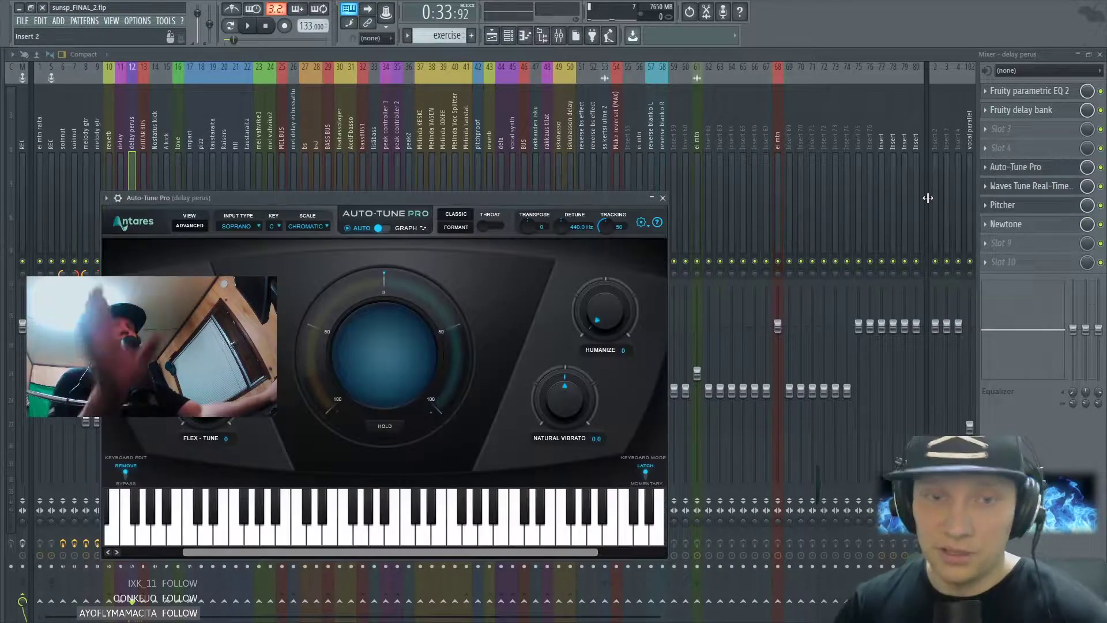
left_click(190, 226)
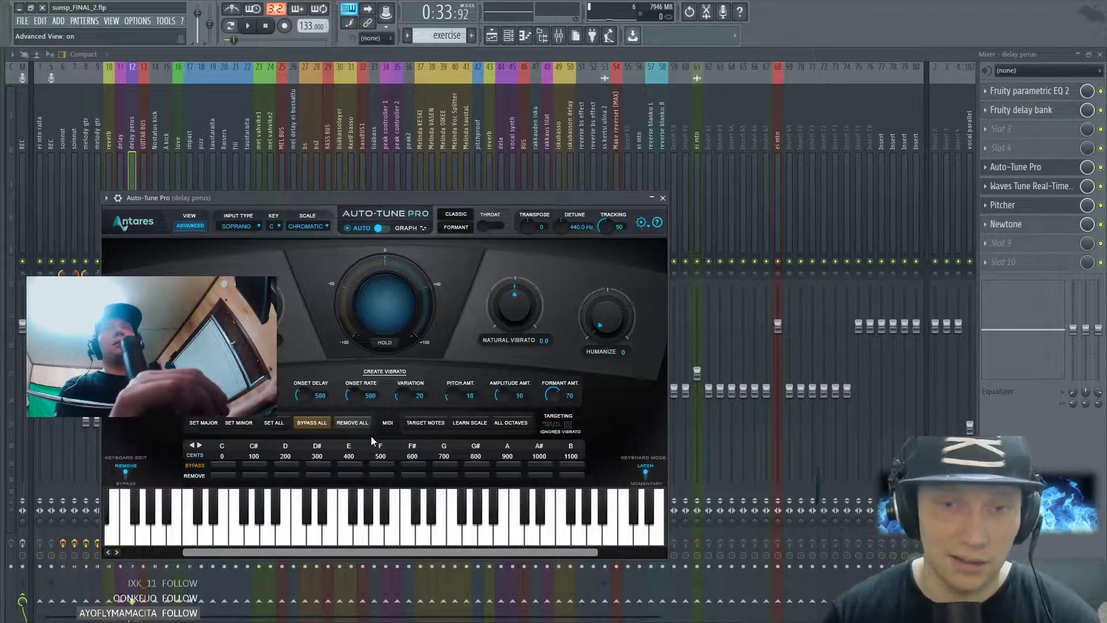
left_click_drag(642, 225, 751, 100)
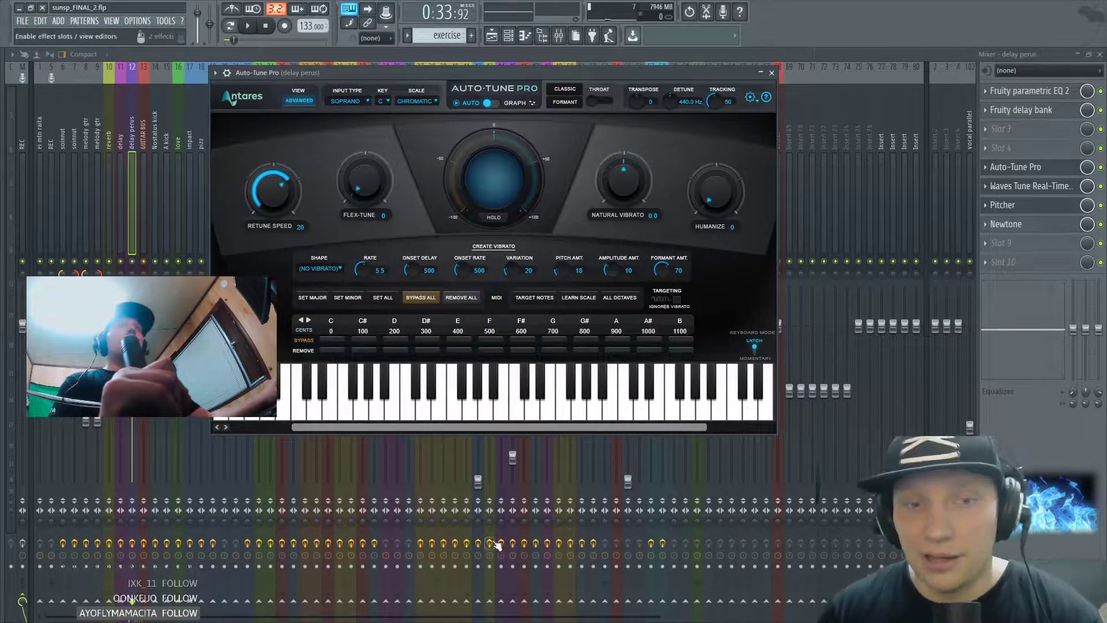
- Compare the editors of the Pitcher, Waves Tune Real-Time and Newtone plugins on the delay perus track
left_click(1006, 205)
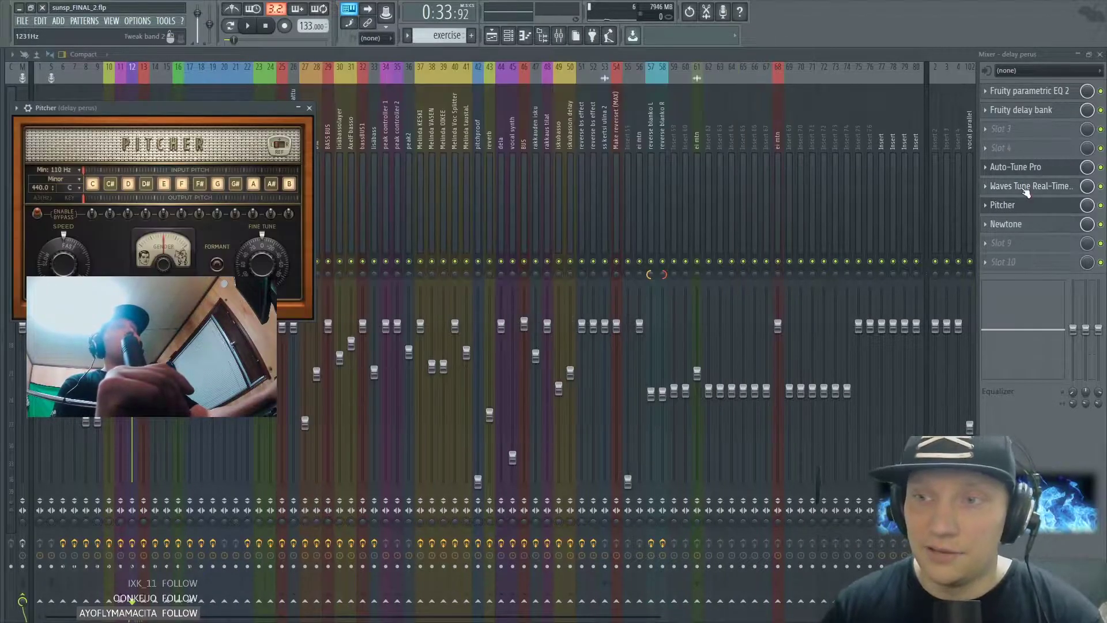
left_click(1025, 187)
left_click(1022, 206)
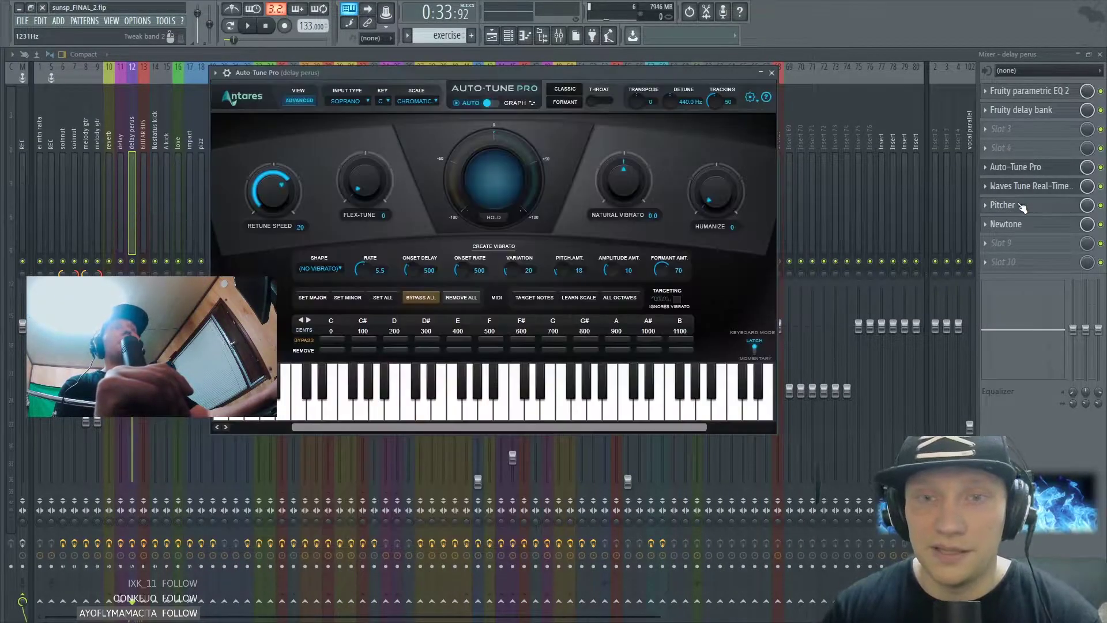
left_click(1015, 226)
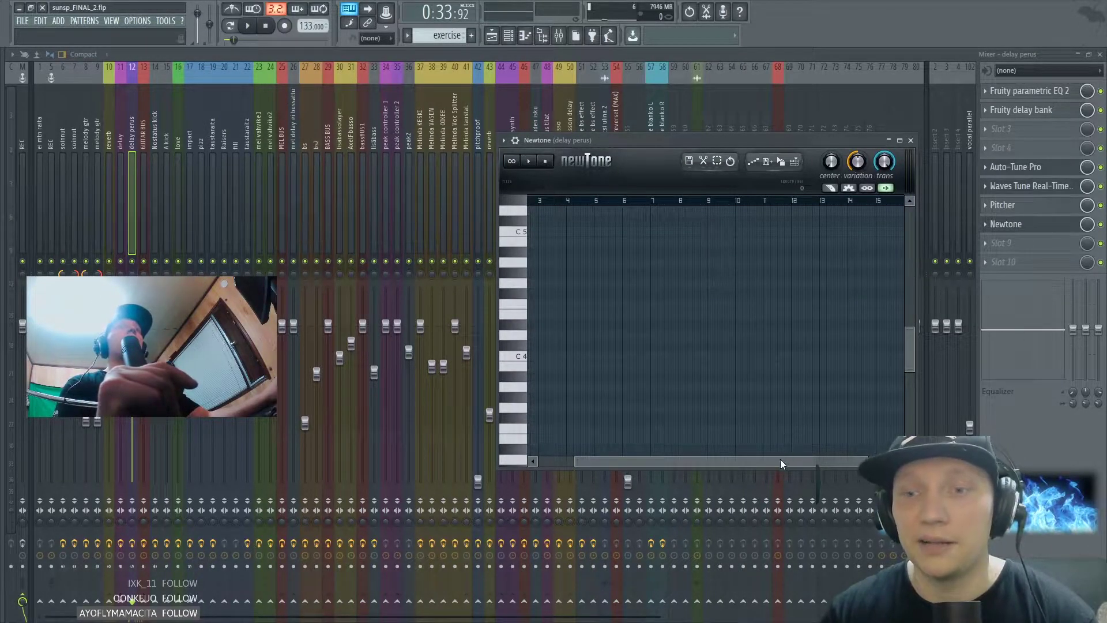
left_click_drag(781, 462, 839, 459)
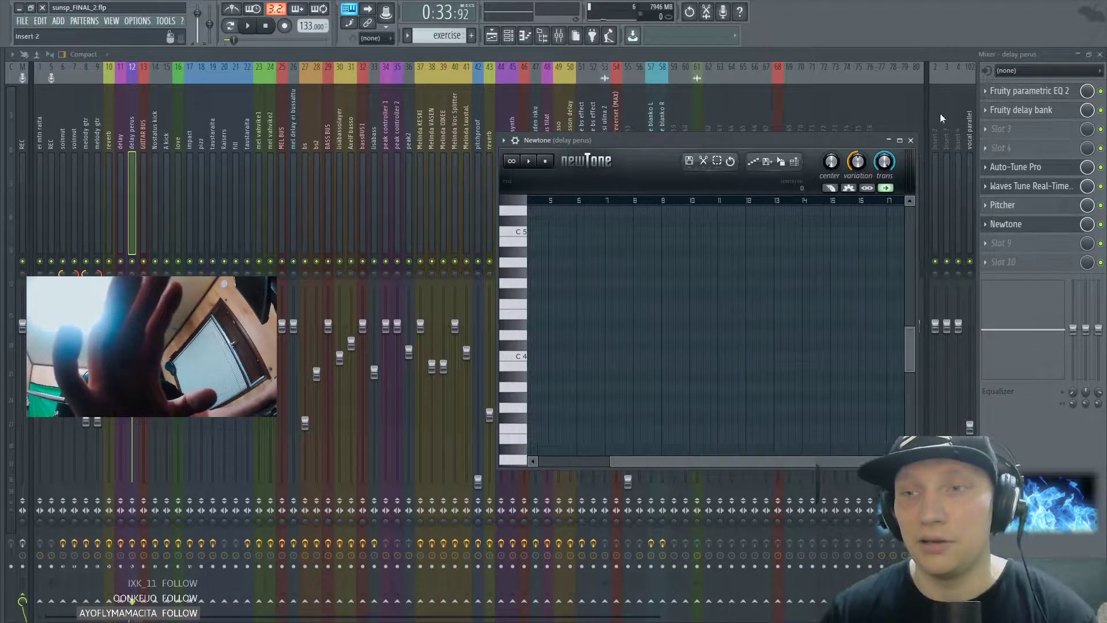
- Close the Newtone editor and remove Newtone and Pitcher from effect slots 8 and 7
left_click(911, 140)
left_click(988, 224)
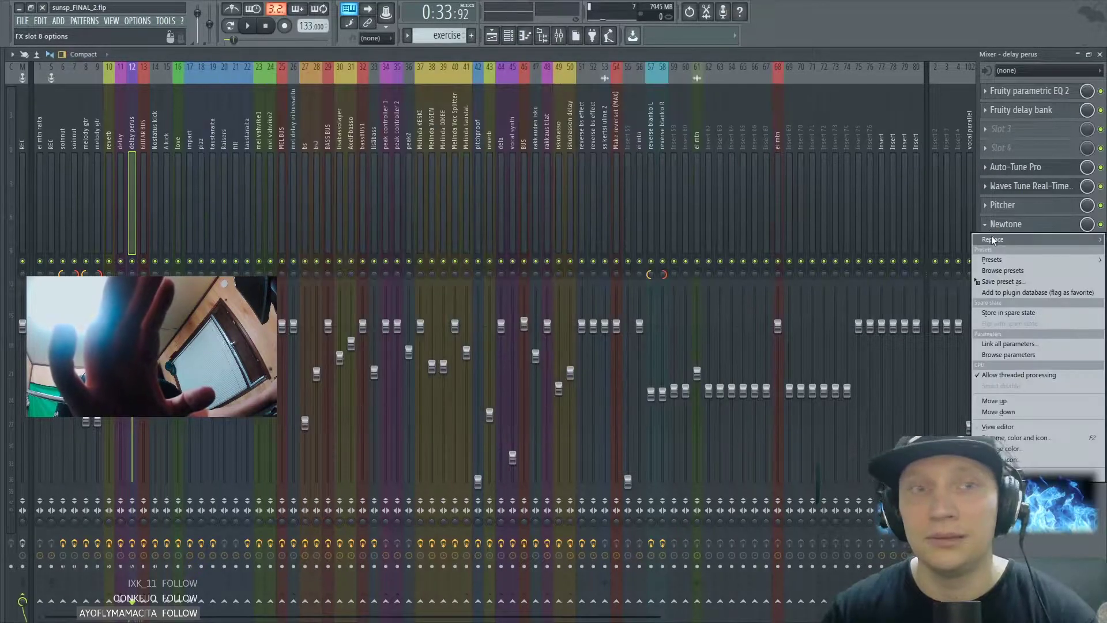
mouse_move(992, 241)
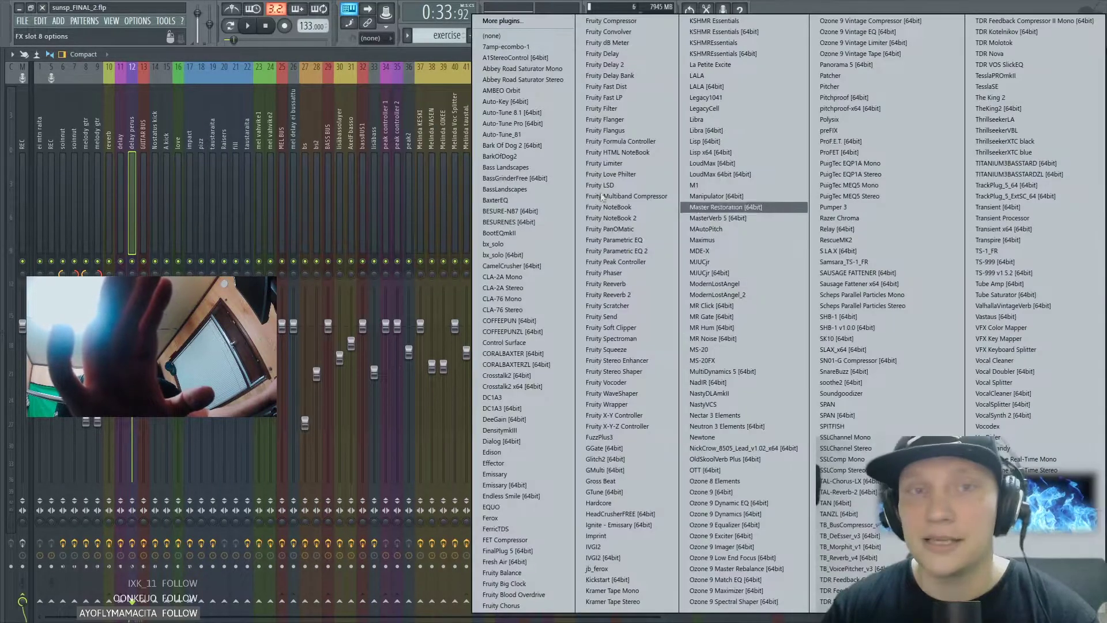
left_click(487, 35)
left_click(988, 226)
mouse_move(992, 243)
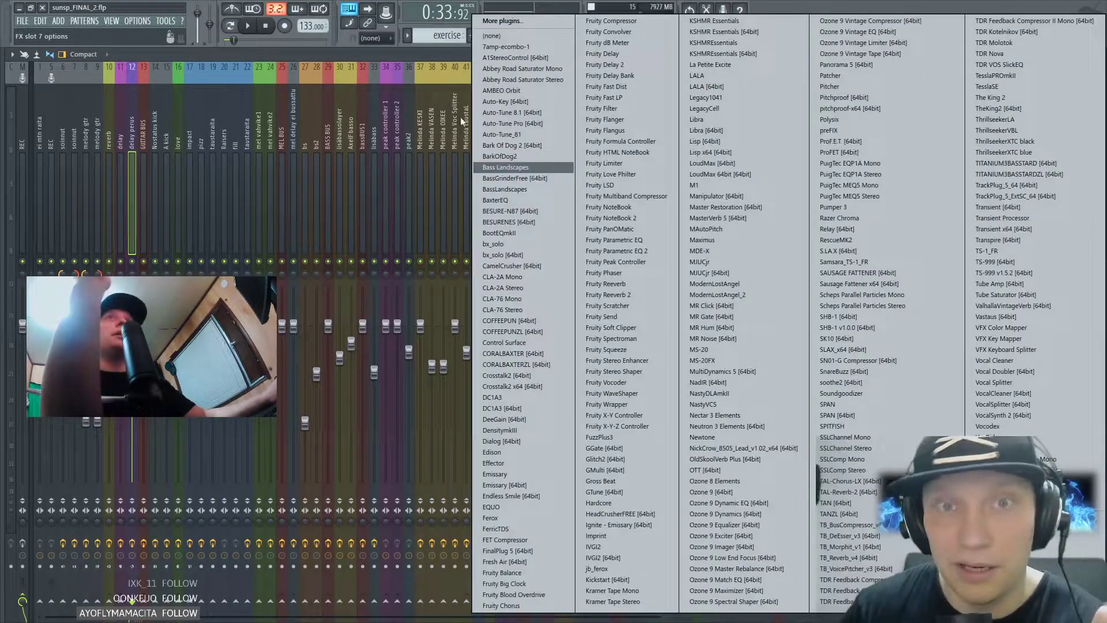
left_click(500, 36)
- Remove Waves Tune Real-Time and Auto-Tune Pro from effect slots 6 and 5
left_click(994, 191)
left_click(986, 186)
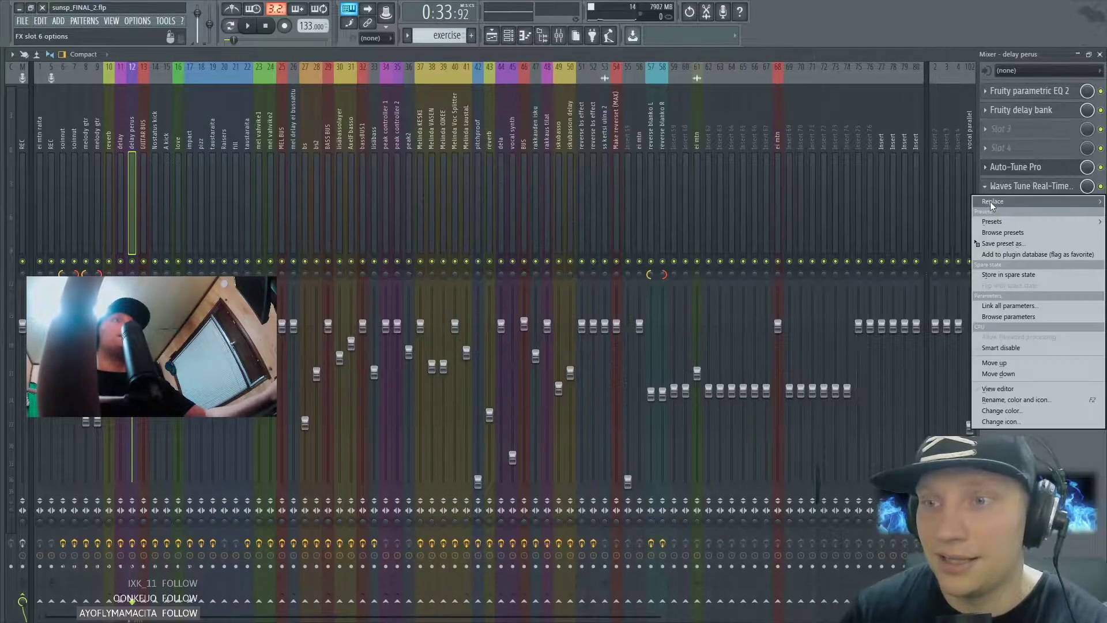
mouse_move(991, 202)
key("Escape")
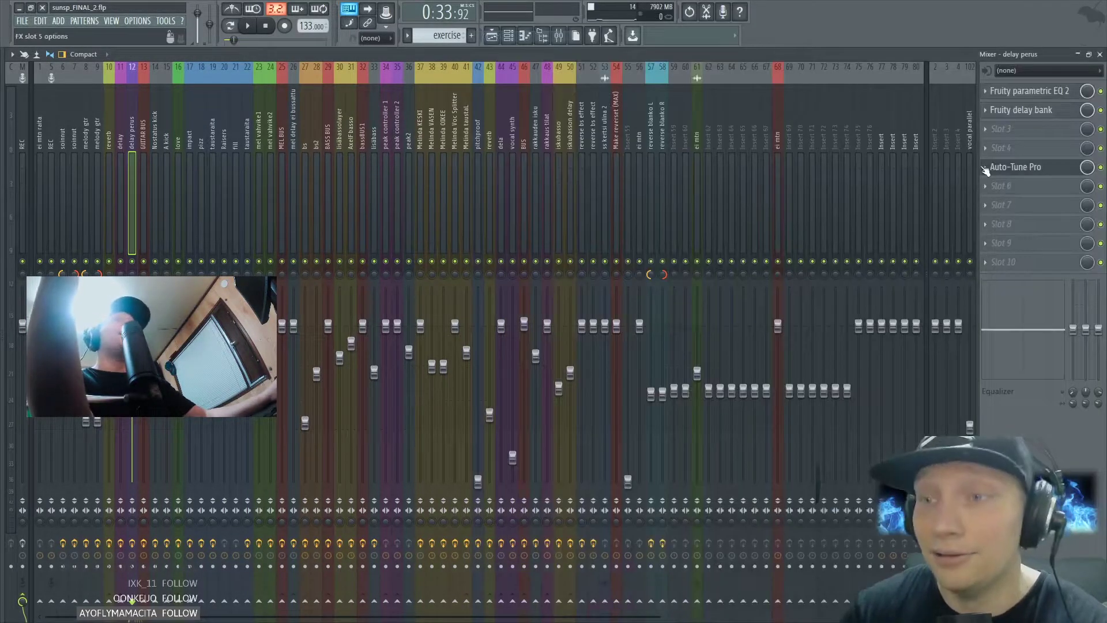
left_click(987, 168)
left_click(514, 36)
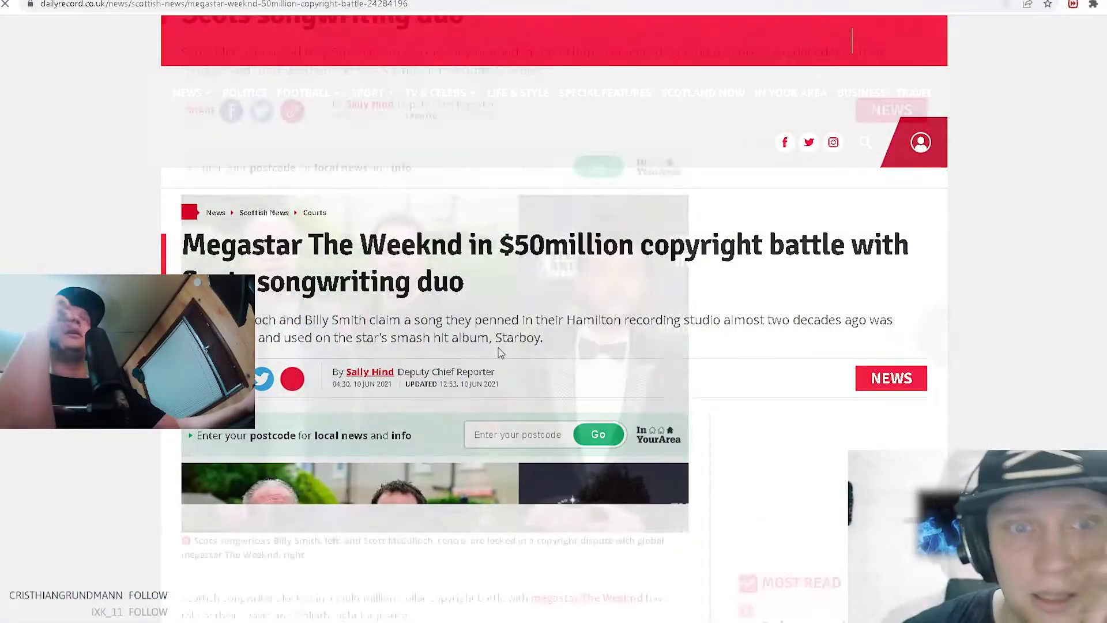
- Skim the Daily Record article on The Weeknd's copyright battle and switch to the YouTube comparison of "A Lonely Night" and "I Need To Love"
scroll(500, 352, "down", 5)
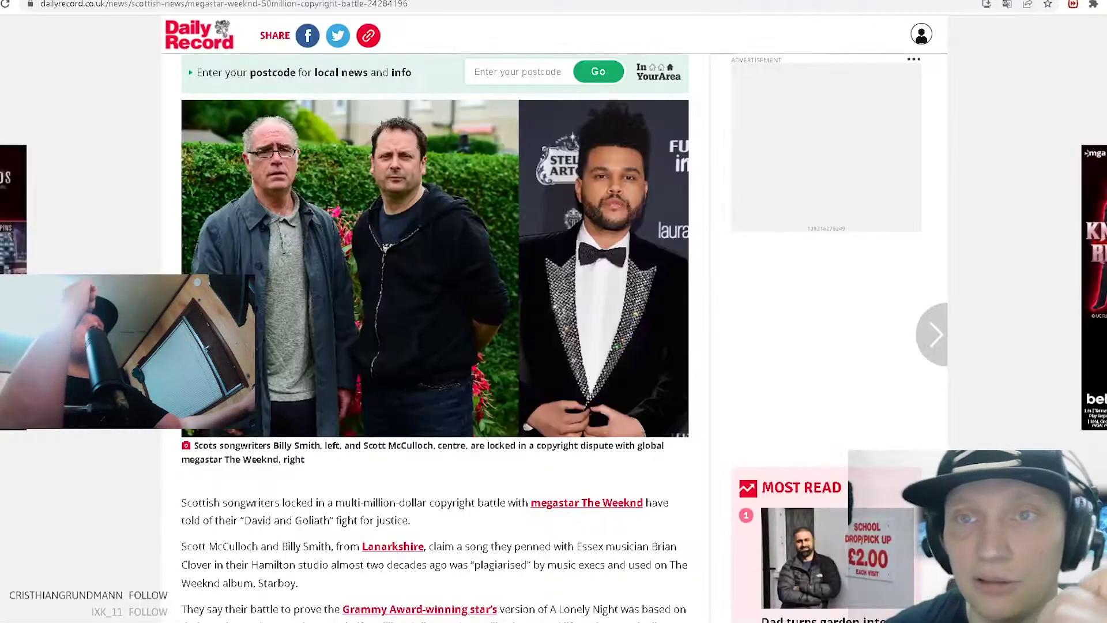
scroll(461, 461, "up", 5)
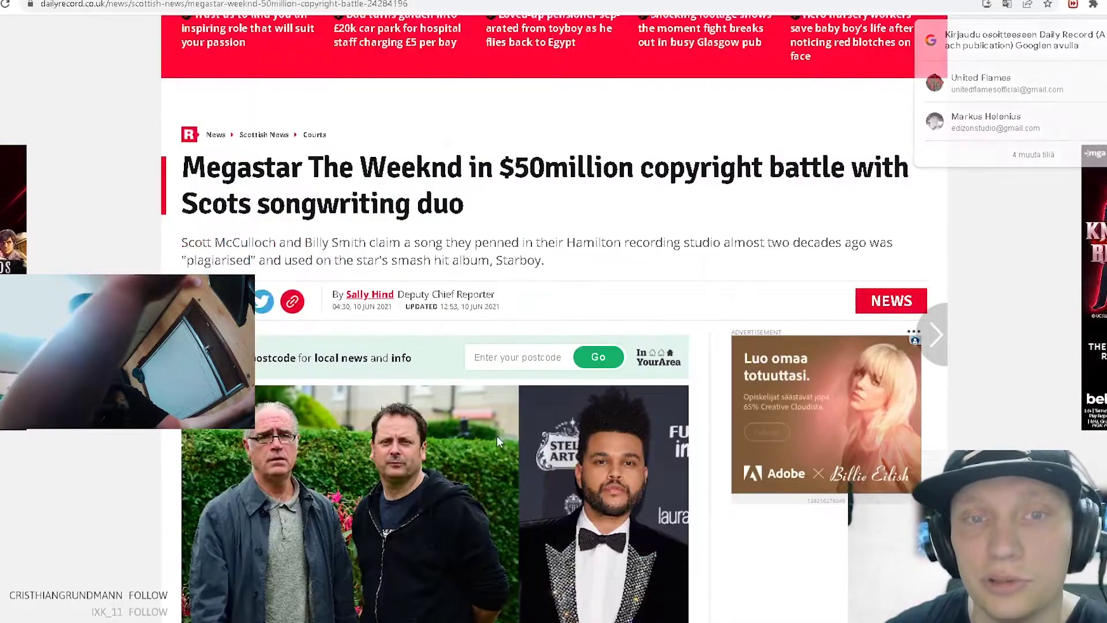
scroll(498, 434, "down", 2)
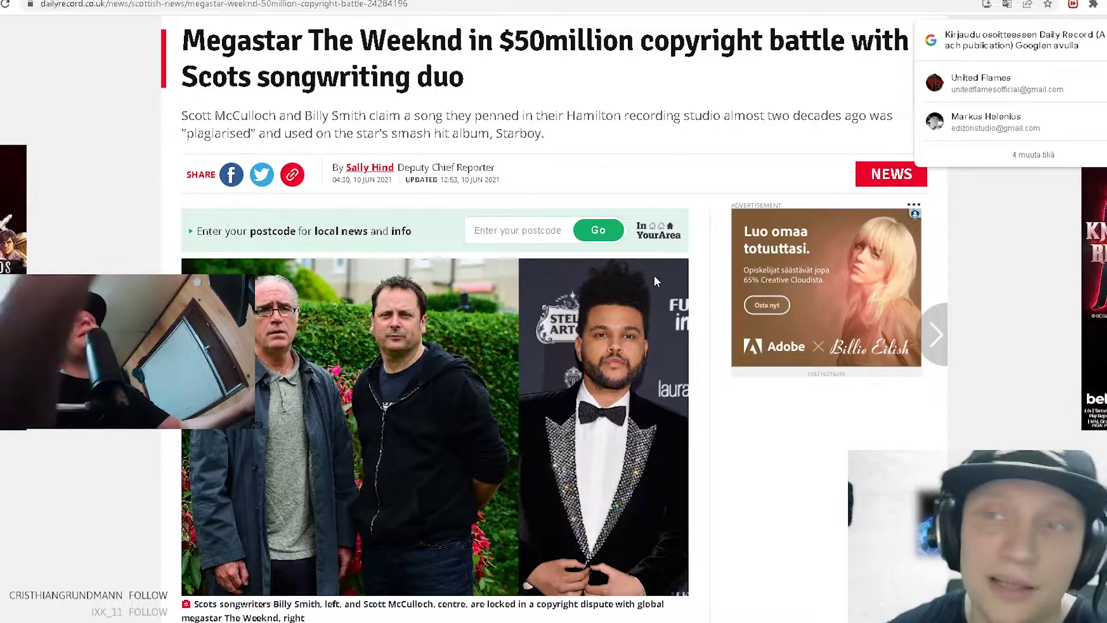
scroll(707, 353, "down", 10)
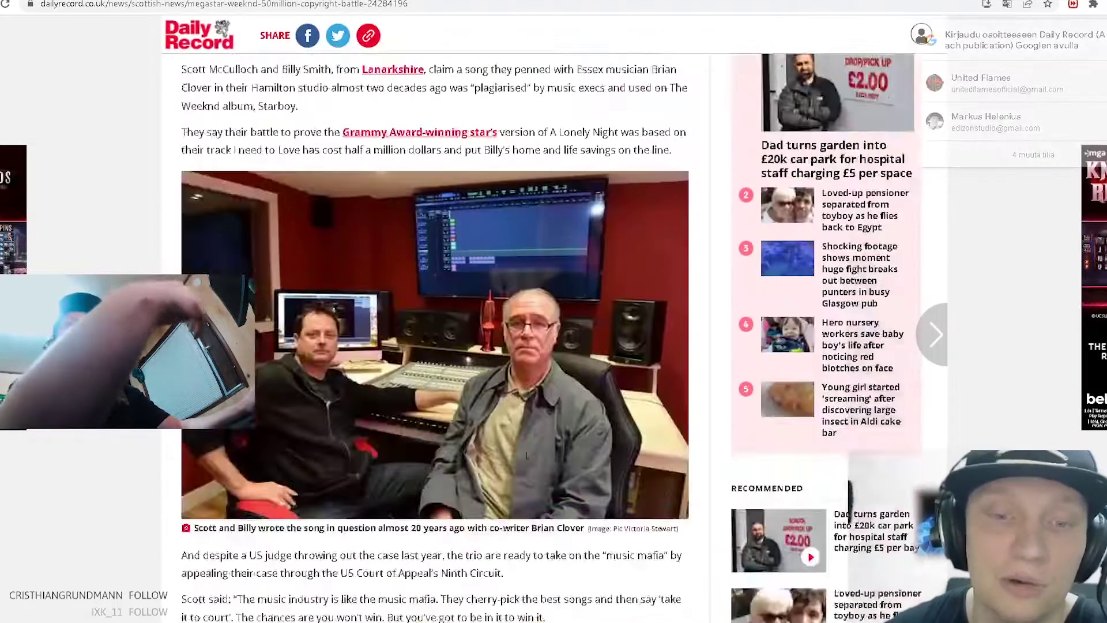
key("ctrl+Tab")
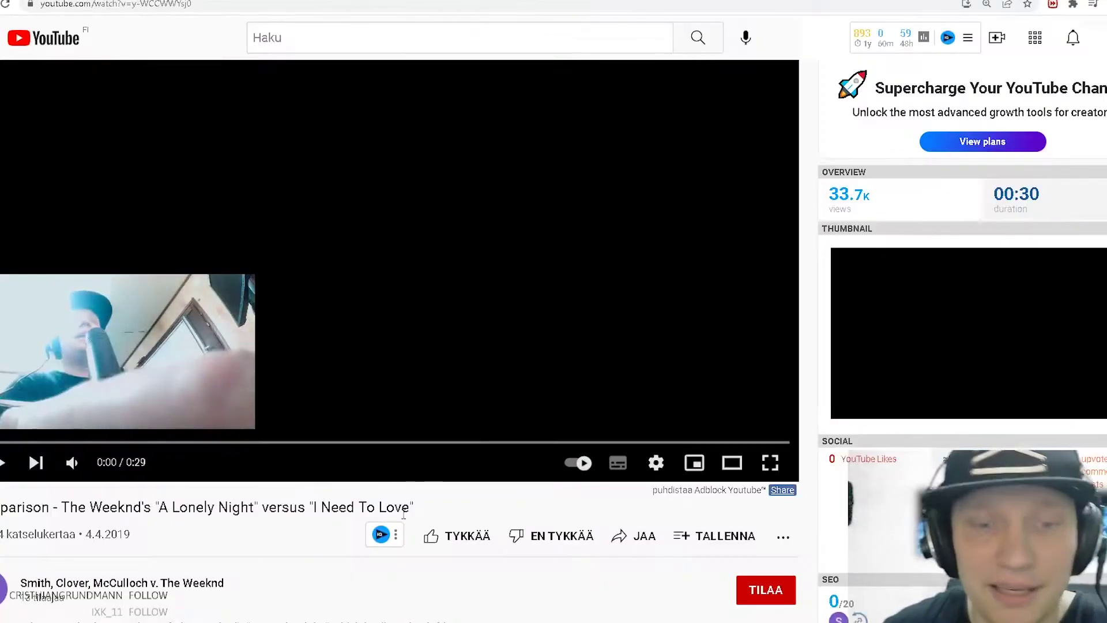